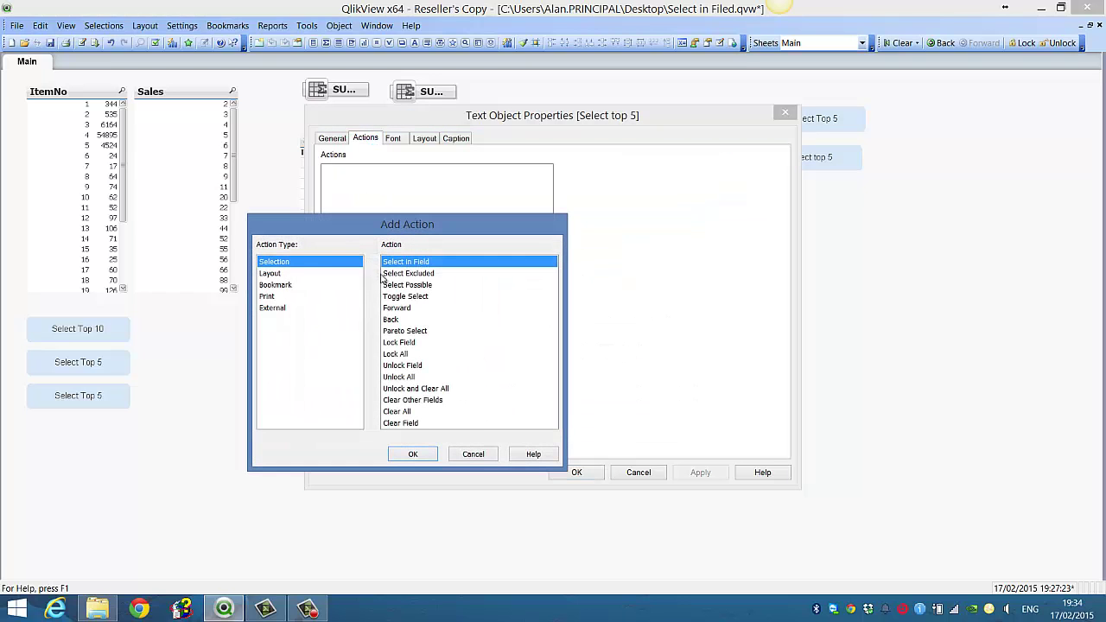
# Add a Select in Field action on ItemNo with search string (4|3|5|25|24).
pyautogui.click(413, 455)
pyautogui.click(620, 172)
pyautogui.press('Tab')
pyautogui.write('()')
pyautogui.write('1|2|3')
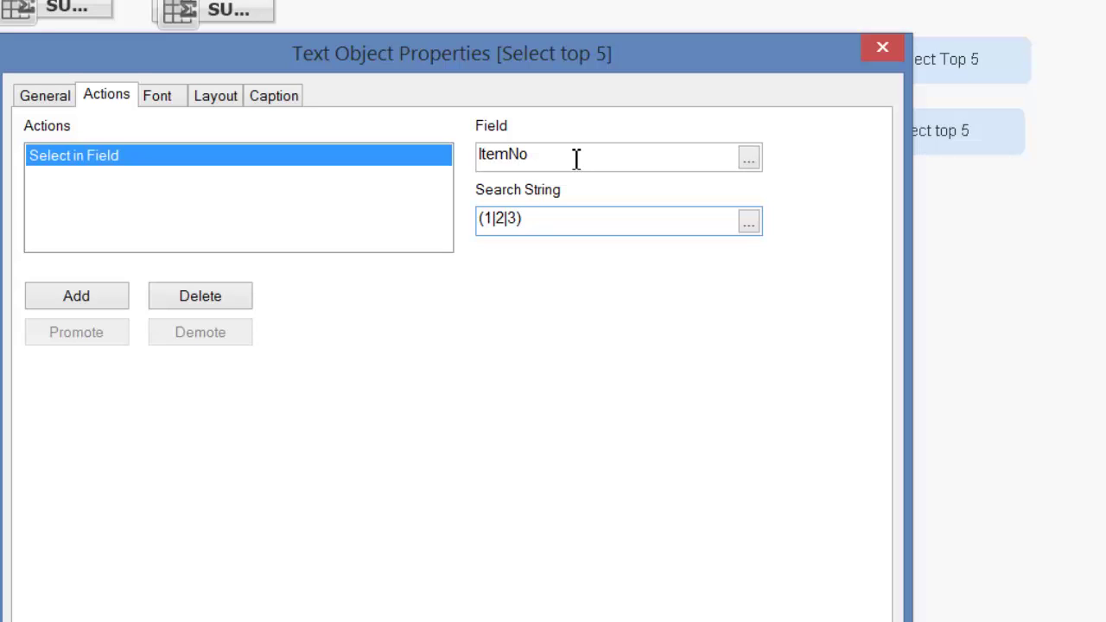
pyautogui.moveTo(489, 54); pyautogui.dragTo(925, 70)
pyautogui.press('BackSpace')
pyautogui.press('BackSpace')
pyautogui.press('BackSpace')
pyautogui.press('BackSpace')
pyautogui.press('BackSpace')
pyautogui.write('4|3|5|25|24')
pyautogui.press('Return')
# Test the top-5 button, clear selections, and move the Select Top 5 button below it.
pyautogui.click(932, 145)
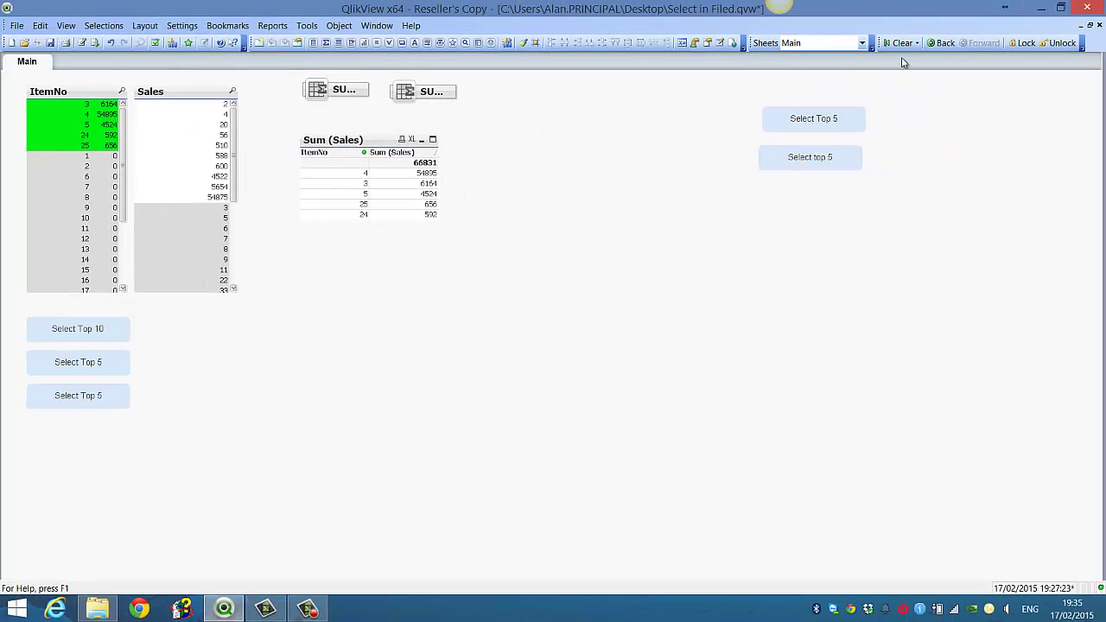
pyautogui.click(901, 43)
pyautogui.moveTo(813, 118); pyautogui.dragTo(818, 230)
# Duplicate the Sum (Sales) expression in the table's chart properties.
pyautogui.rightClick(403, 156)
pyautogui.click(432, 161)
pyautogui.click(481, 126)
pyautogui.rightClick(361, 145)
pyautogui.rightClick(381, 197)
pyautogui.click(409, 220)
# Wrap the copied expression in RANK( ), apply it, and test by selecting ItemNo 25.
pyautogui.moveTo(679, 106); pyautogui.dragTo(913, 83)
pyautogui.click(818, 200)
pyautogui.write('RANK(Sum (Sales')
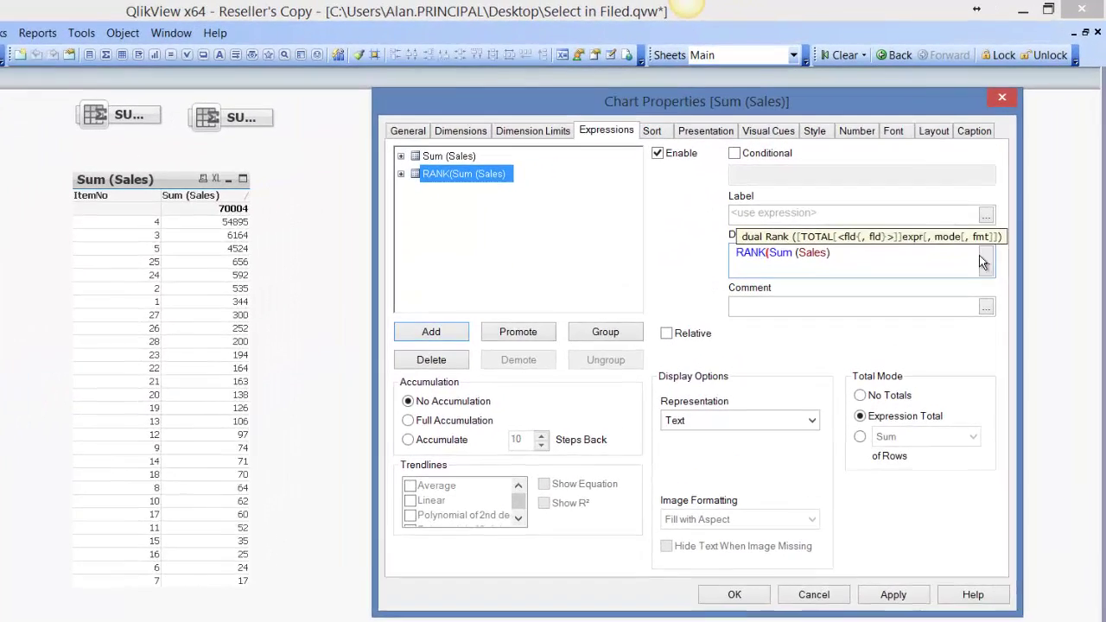
pyautogui.click(930, 223)
pyautogui.write('))')
pyautogui.click(718, 275)
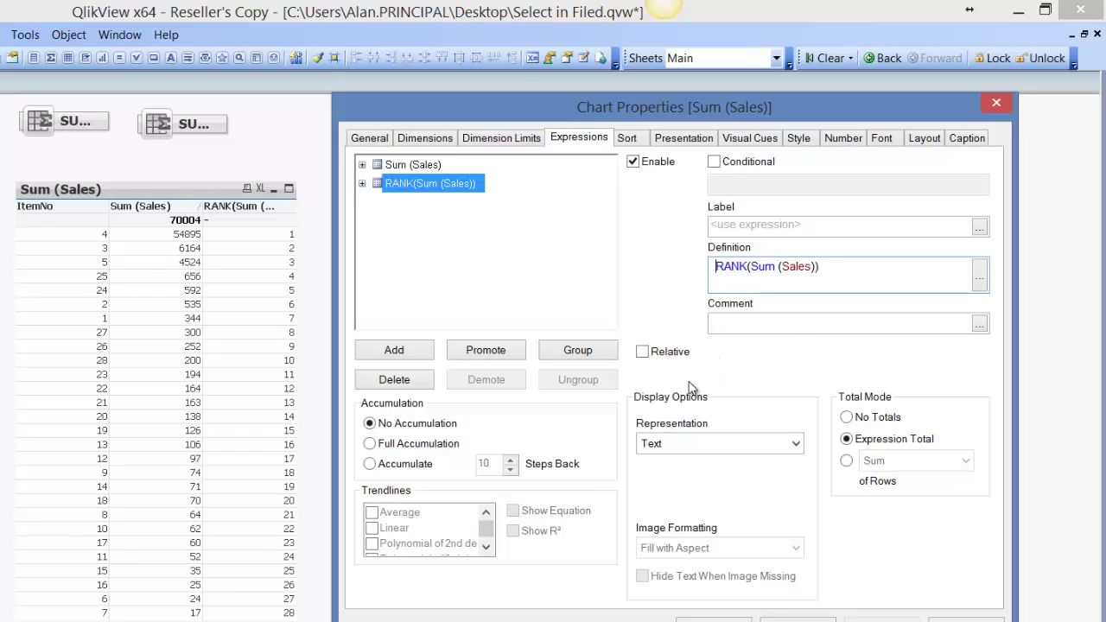
pyautogui.write('A')
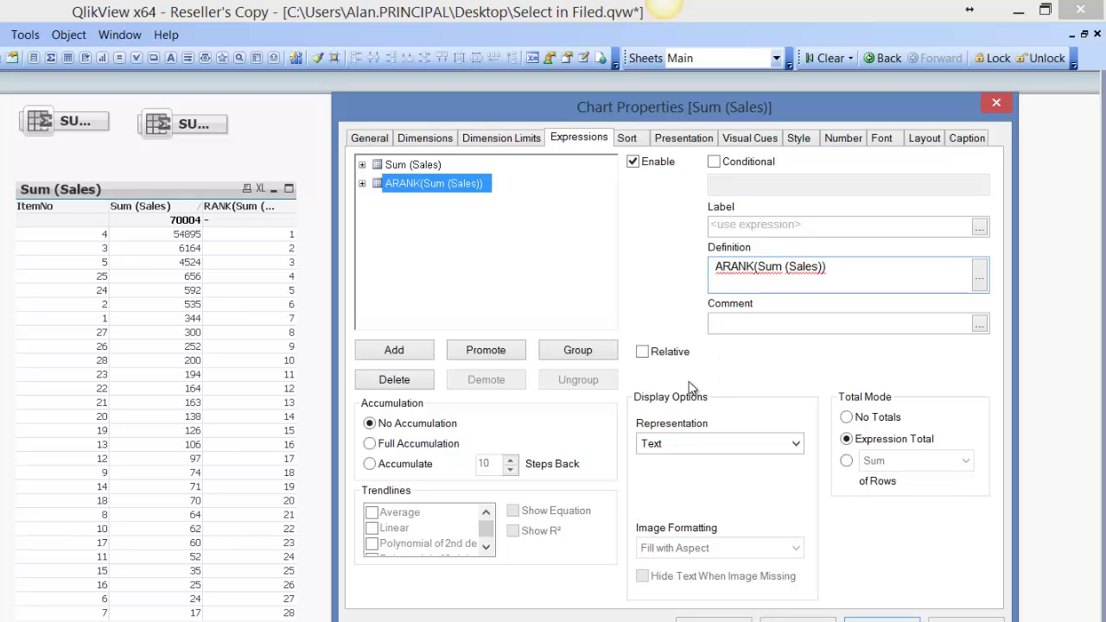
pyautogui.press('BackSpace')
pyautogui.press('Return')
pyautogui.click(83, 277)
# Wrap the rank expression in AGGR(RANK(Sum (Sales)),ItemNo) and apply it.
pyautogui.click(817, 59)
pyautogui.rightClick(248, 211)
pyautogui.click(285, 216)
pyautogui.click(115, 216)
pyautogui.moveTo(446, 141); pyautogui.dragTo(782, 151)
pyautogui.write('AGGR(')
pyautogui.click(897, 316)
pyautogui.write(',ItemNo)')
pyautogui.click(566, 337)
pyautogui.press('Return')
# Check the ranks by selecting items 24–25, then item 28, clearing each time.
pyautogui.moveTo(80, 292); pyautogui.dragTo(81, 279)
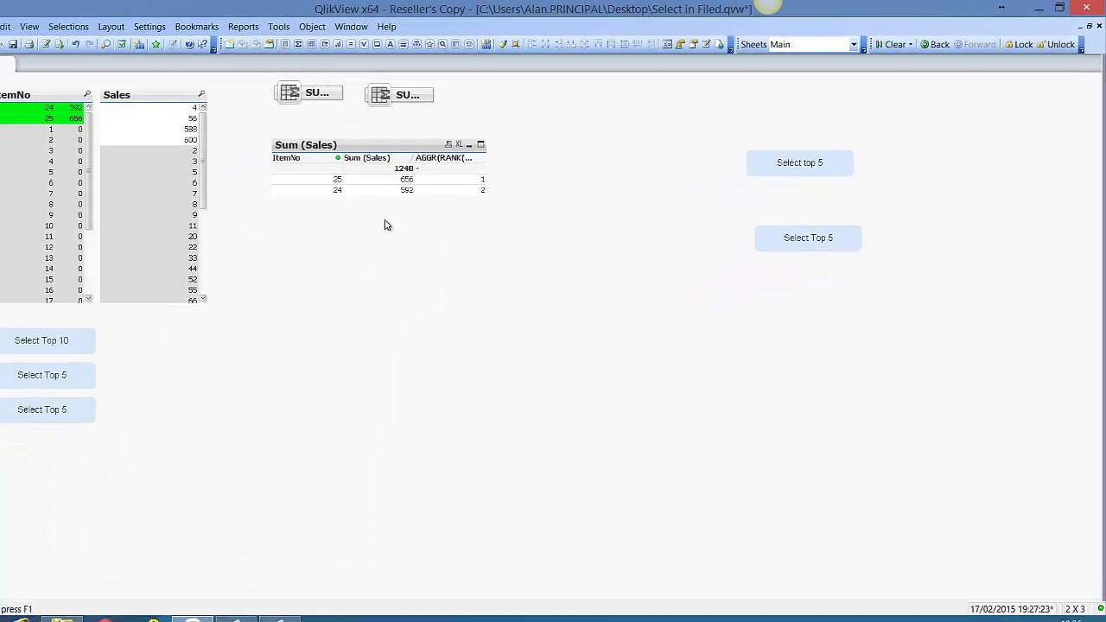
pyautogui.click(894, 44)
pyautogui.click(355, 266)
pyautogui.click(899, 42)
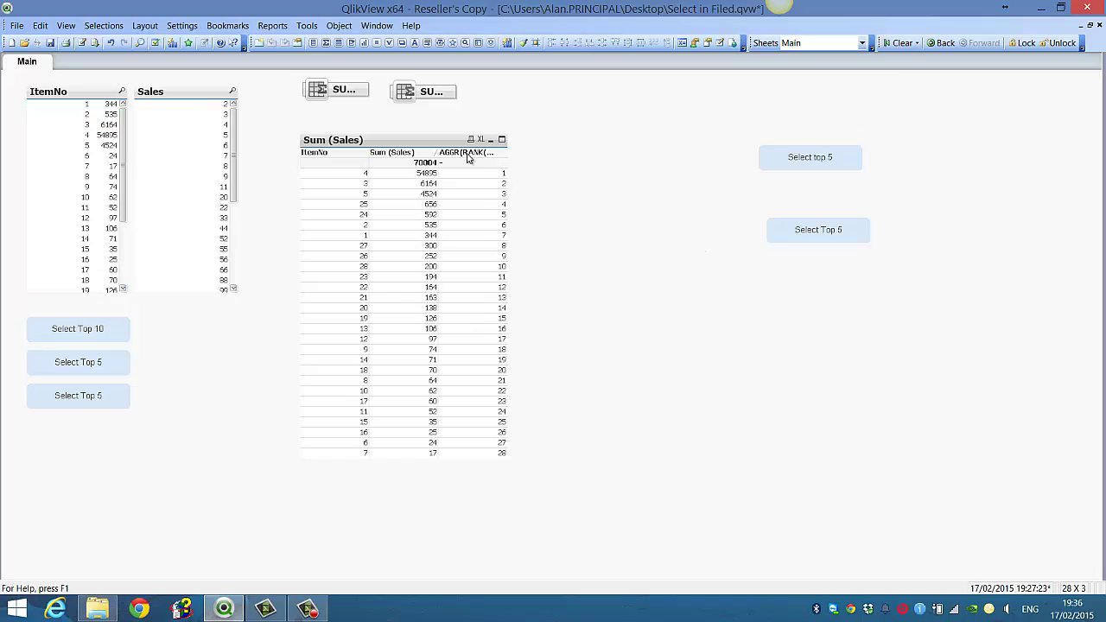
# Add {1} set analysis inside Sum so ranks ignore selections, then test with ItemNo 23.
pyautogui.rightClick(469, 155)
pyautogui.click(500, 165)
pyautogui.moveTo(553, 104); pyautogui.dragTo(801, 110)
pyautogui.click(644, 165)
pyautogui.click(910, 223)
pyautogui.click(1026, 234)
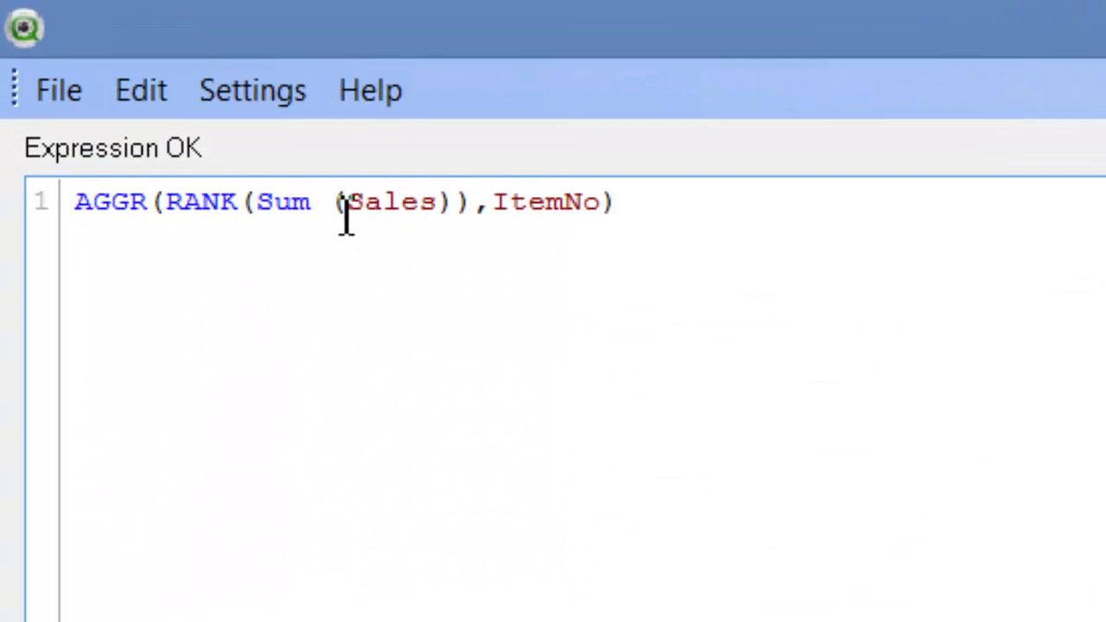
pyautogui.click(347, 204)
pyautogui.write('{1}Sales)),ItemNo)')
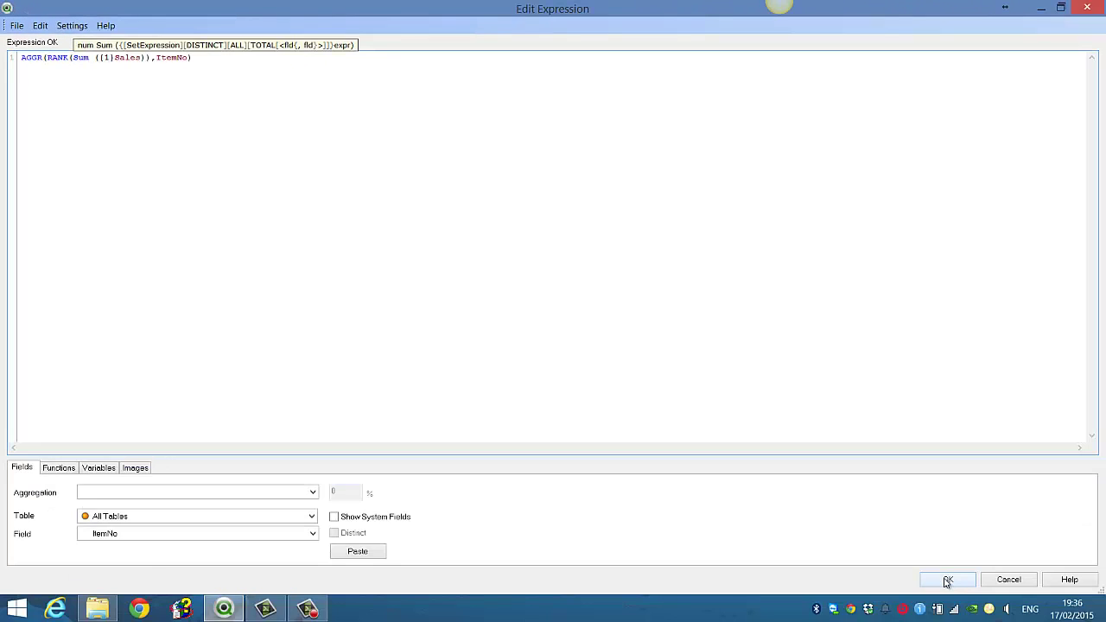
pyautogui.click(948, 580)
pyautogui.click(834, 562)
pyautogui.click(364, 276)
pyautogui.click(899, 43)
# Change the rank expression to IF(AGGR(RANK(Sum ({1}Sales)),ItemNo) <=5,ItemNo).
pyautogui.rightClick(472, 156)
pyautogui.click(494, 161)
pyautogui.click(372, 159)
pyautogui.moveTo(581, 107); pyautogui.dragTo(869, 98)
pyautogui.click(872, 209)
pyautogui.write('IF(')
pyautogui.click(1037, 217)
pyautogui.write('<=5')
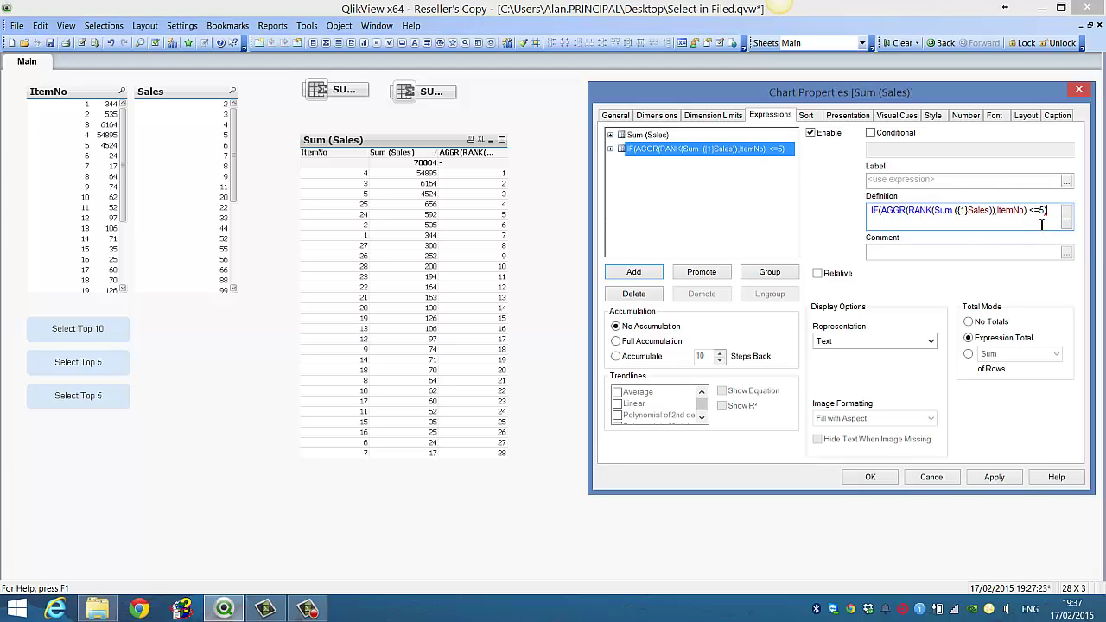
pyautogui.write(',ItemNo')
pyautogui.click(884, 480)
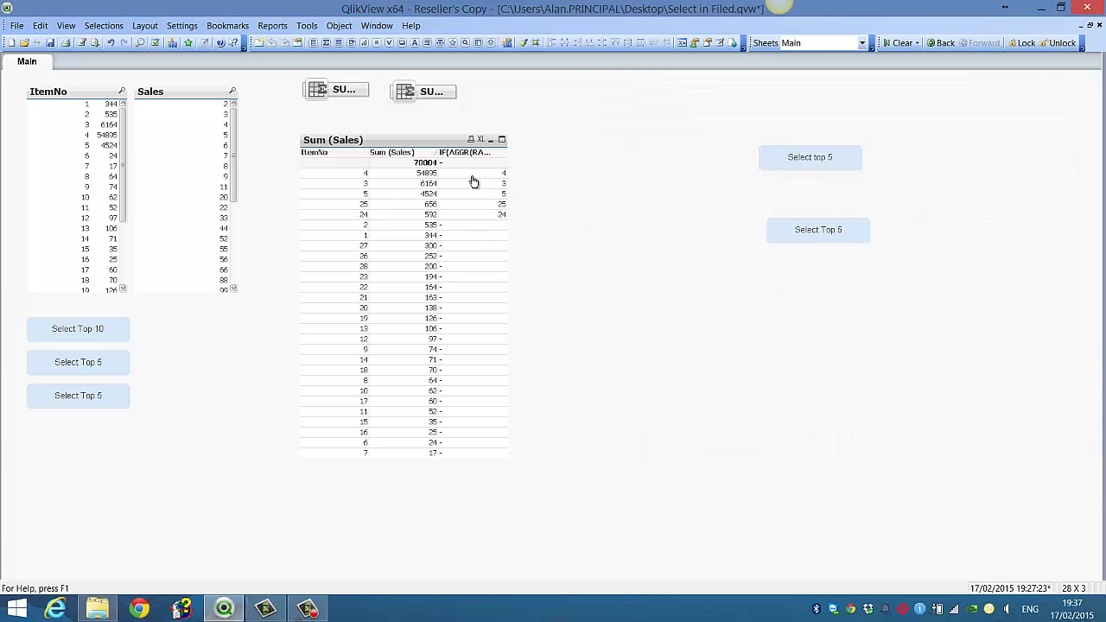
# Wrap the top-5 IF expression in CONCAT(...,'|') to join the ItemNo values.
pyautogui.rightClick(457, 155)
pyautogui.rightClick(456, 158)
pyautogui.click(483, 164)
pyautogui.click(377, 159)
pyautogui.click(778, 229)
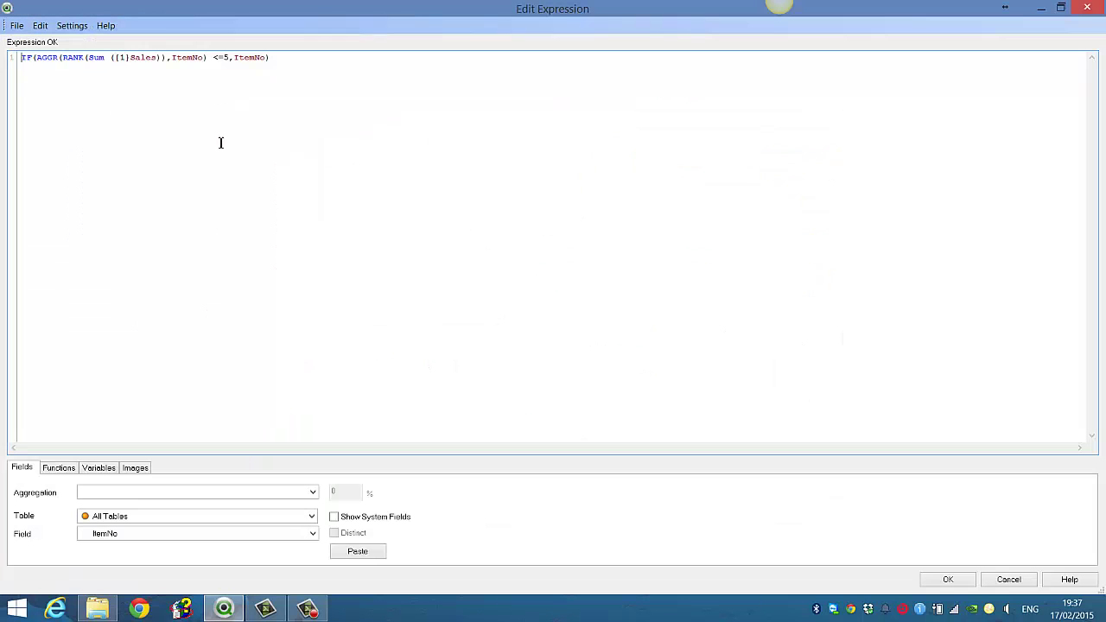
pyautogui.write('CONCAT(')
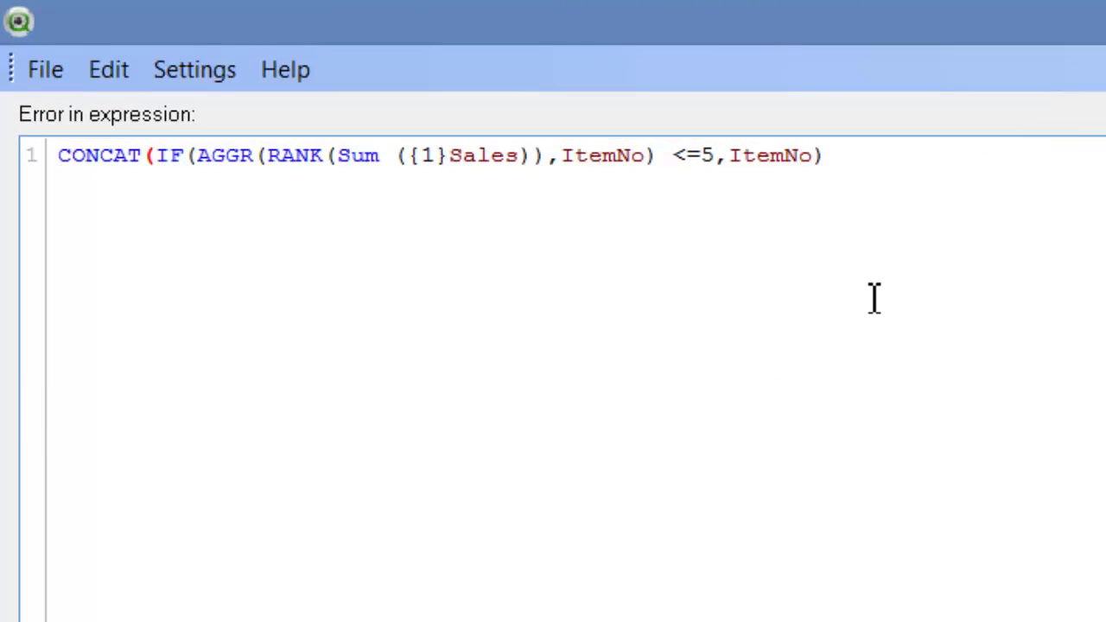
pyautogui.write(')')
pyautogui.click(679, 455)
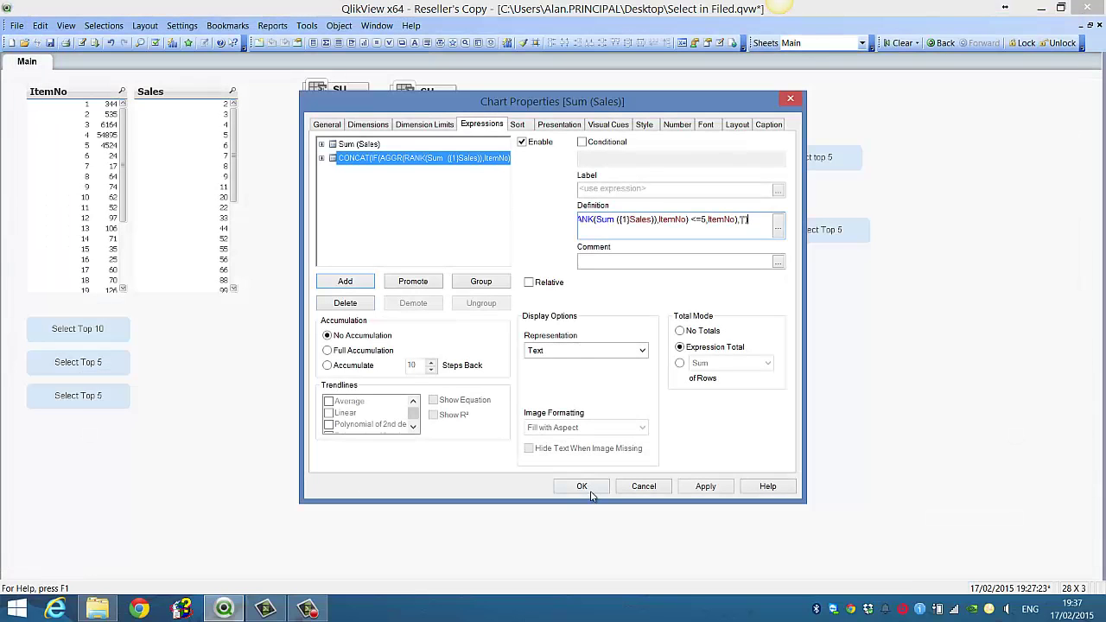
pyautogui.click(584, 489)
# Inspect the Select top 5 button's existing search string, then close its properties.
pyautogui.rightClick(799, 164)
pyautogui.click(808, 166)
pyautogui.doubleClick(614, 205)
pyautogui.moveTo(589, 115); pyautogui.dragTo(836, 100)
pyautogui.click(821, 458)
# Surround the CONCAT expression with '(' & ... & ')' to form a bracketed search string.
pyautogui.rightClick(464, 159)
pyautogui.click(457, 192)
pyautogui.click(410, 160)
pyautogui.click(777, 226)
pyautogui.write("'('")
pyautogui.write(' &')
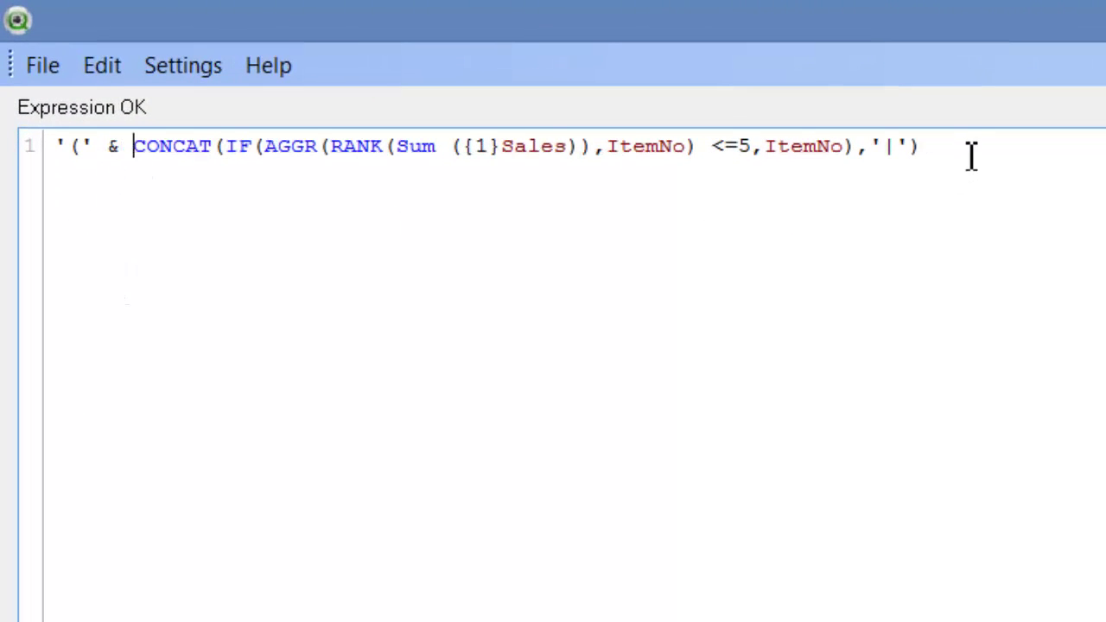
pyautogui.click(971, 156)
pyautogui.write("& ')'")
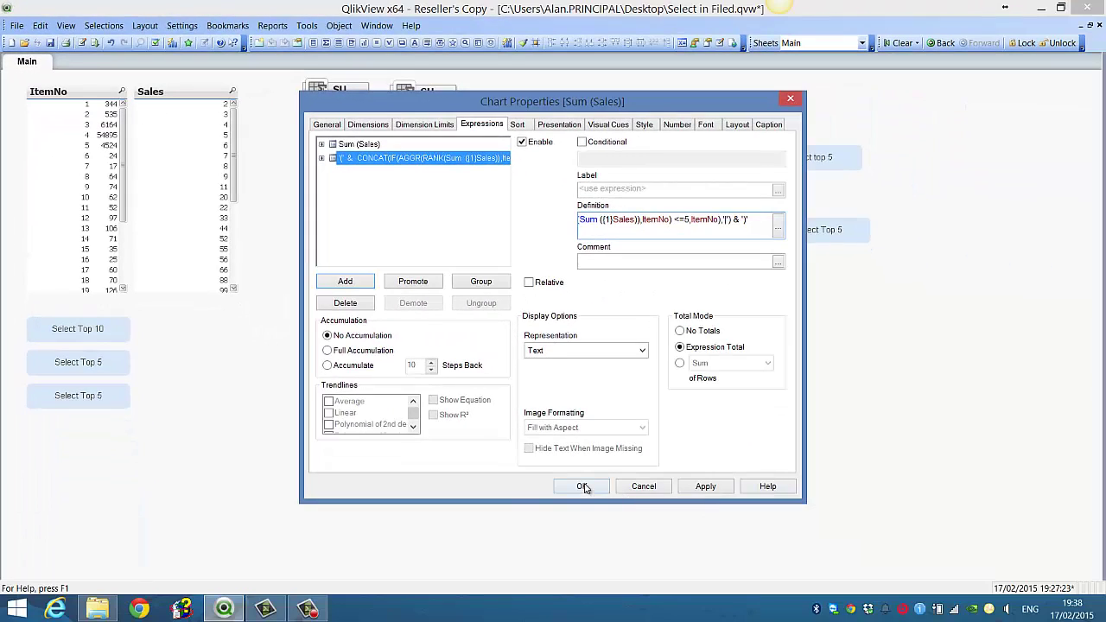
pyautogui.click(582, 487)
# Copy the whole CONCAT top-5 formula from the table's chart properties.
pyautogui.rightClick(476, 155)
pyautogui.click(499, 162)
pyautogui.click(432, 160)
pyautogui.hotkey('ctrl', 'a')
pyautogui.click(579, 486)
# Add a Select in Field action on ItemNo using the pasted top-5 formula as search string.
pyautogui.rightClick(821, 231)
pyautogui.click(842, 235)
pyautogui.click(362, 249)
pyautogui.click(418, 454)
pyautogui.click(713, 172)
pyautogui.click(356, 551)
pyautogui.click(946, 580)
pyautogui.hotkey('ctrl', 'v')
pyautogui.click(713, 206)
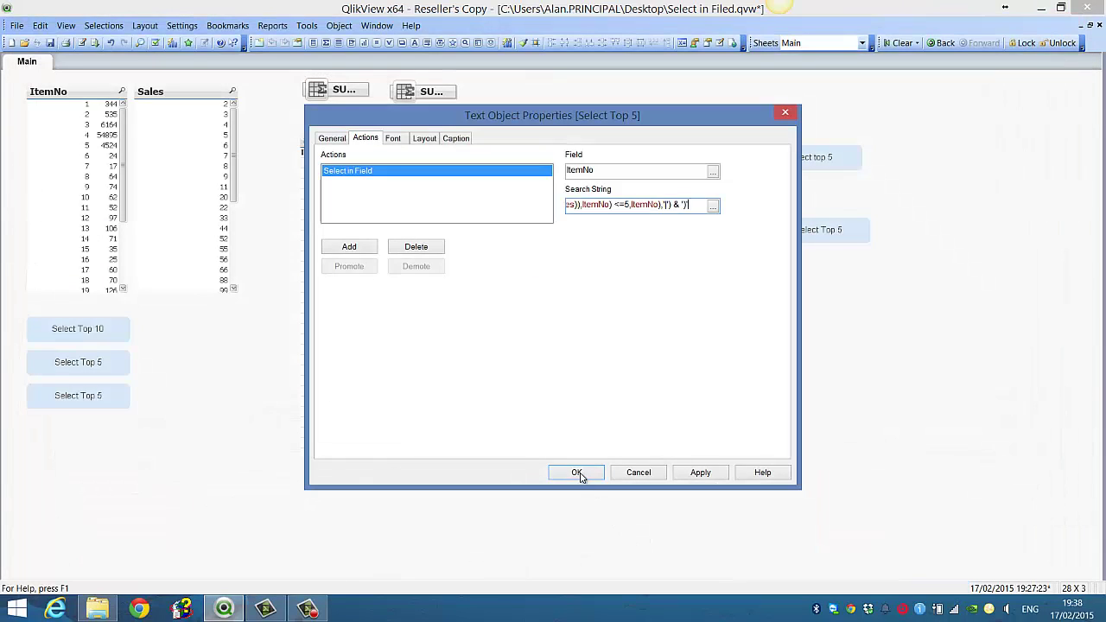
pyautogui.click(577, 472)
# Test the Select Top 5 button twice, clearing selections after each run.
pyautogui.click(808, 241)
pyautogui.click(903, 42)
pyautogui.click(803, 235)
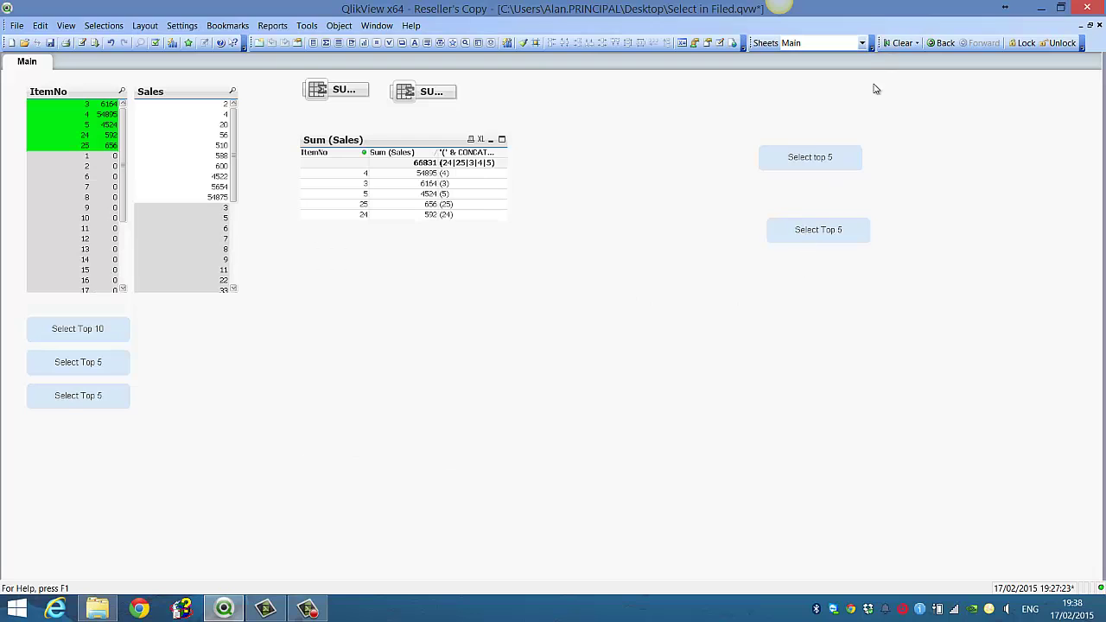
pyautogui.click(899, 42)
# In the load script, change item 2's sales value to 65000.
pyautogui.click(412, 154)
pyautogui.click(416, 154)
pyautogui.click(391, 235)
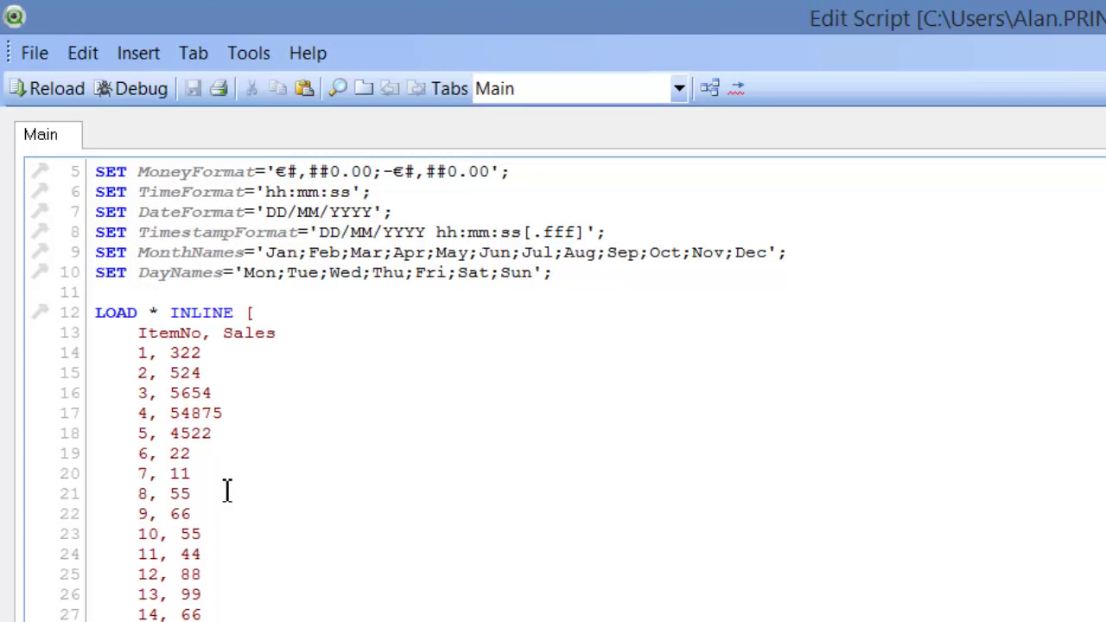
pyautogui.click(206, 372)
pyautogui.press('BackSpace')
pyautogui.press('BackSpace')
pyautogui.press('BackSpace')
pyautogui.write('65000')
# Reload the data and select the new top 5 items with the button.
pyautogui.hotkey('ctrl', 'r')
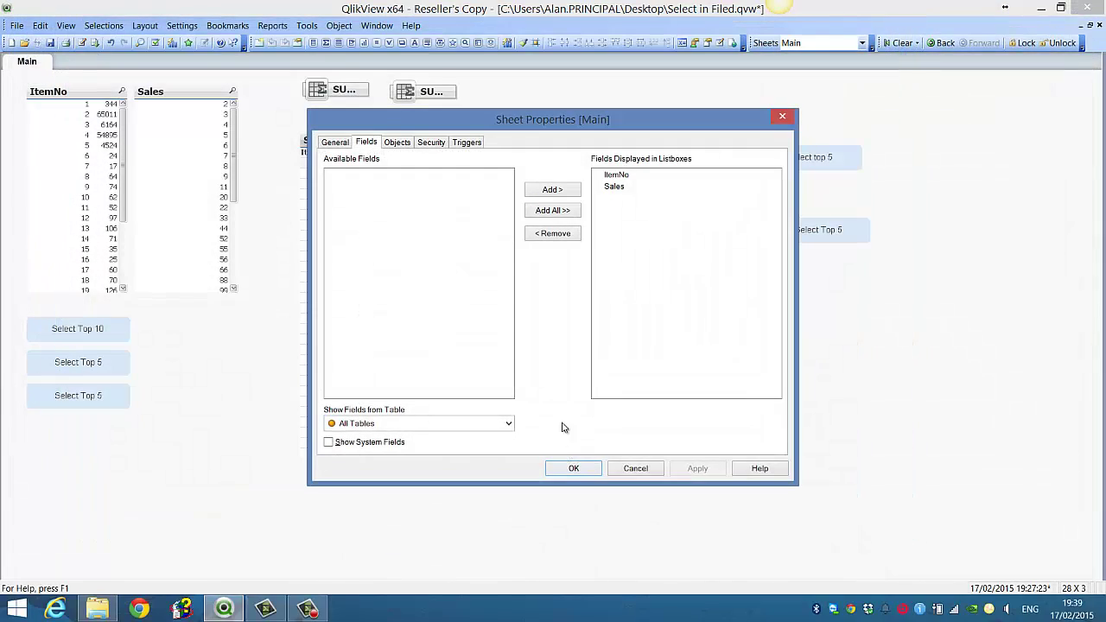
pyautogui.click(573, 468)
pyautogui.click(837, 231)
# Clear the selections and open the Select Top 5 button's properties.
pyautogui.click(899, 42)
pyautogui.rightClick(816, 228)
pyautogui.click(825, 227)
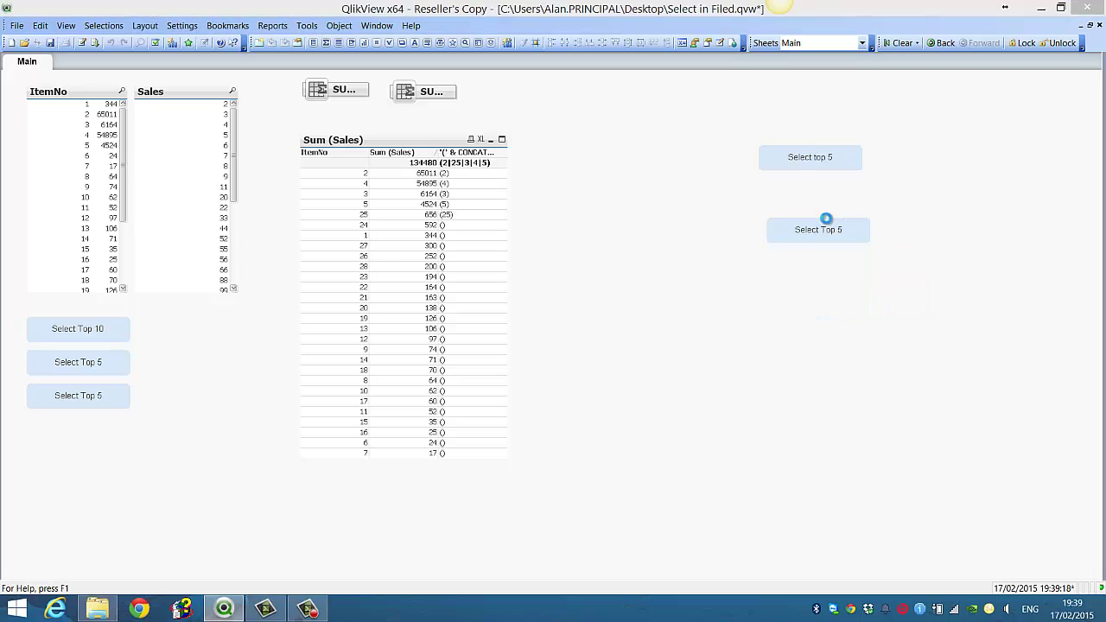